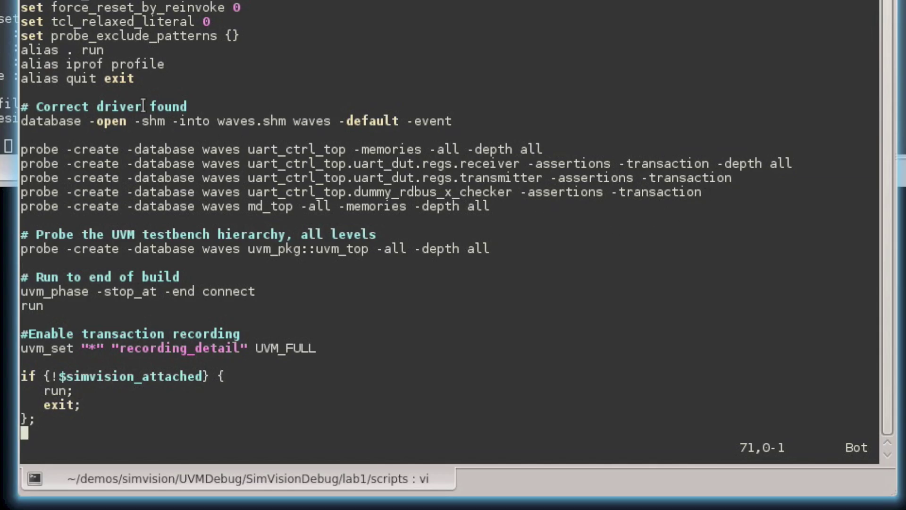
- Examine the database open command and the assertion and transaction probe commands in the simulation script
drag(23, 121, 452, 121)
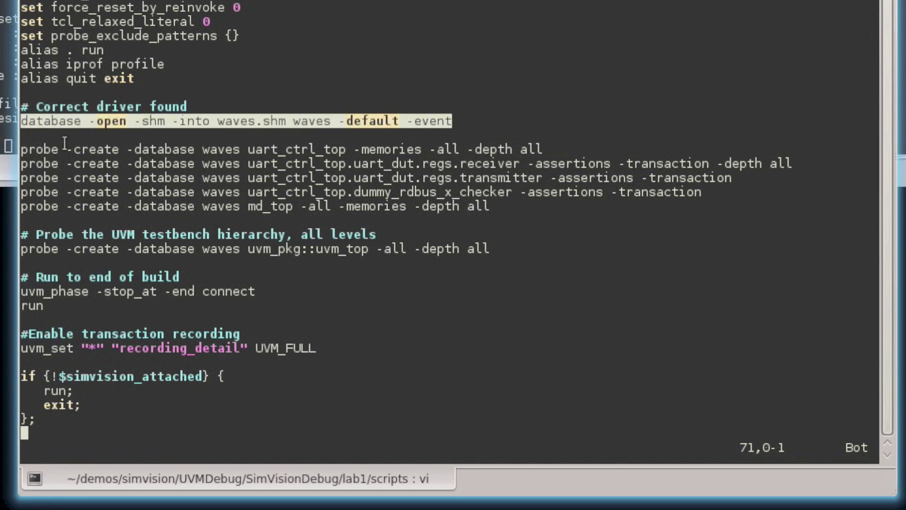
click(160, 152)
drag(22, 166, 724, 192)
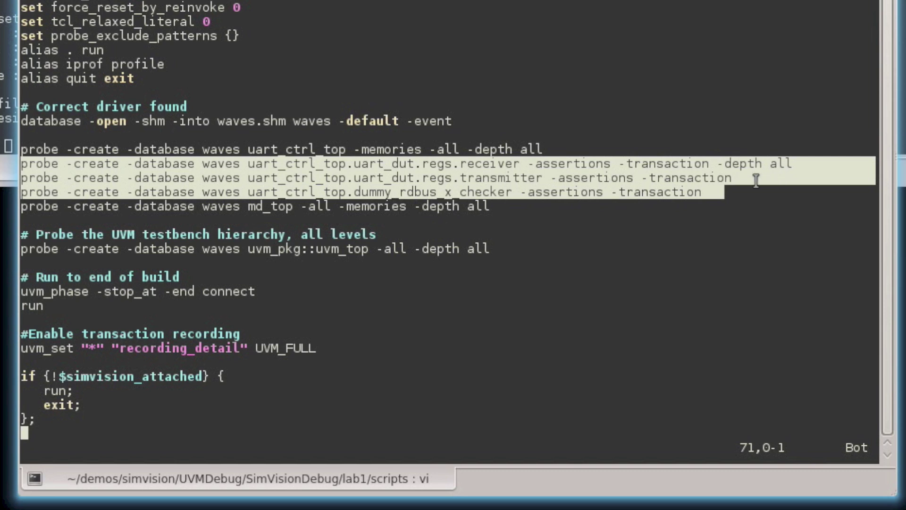
click(734, 182)
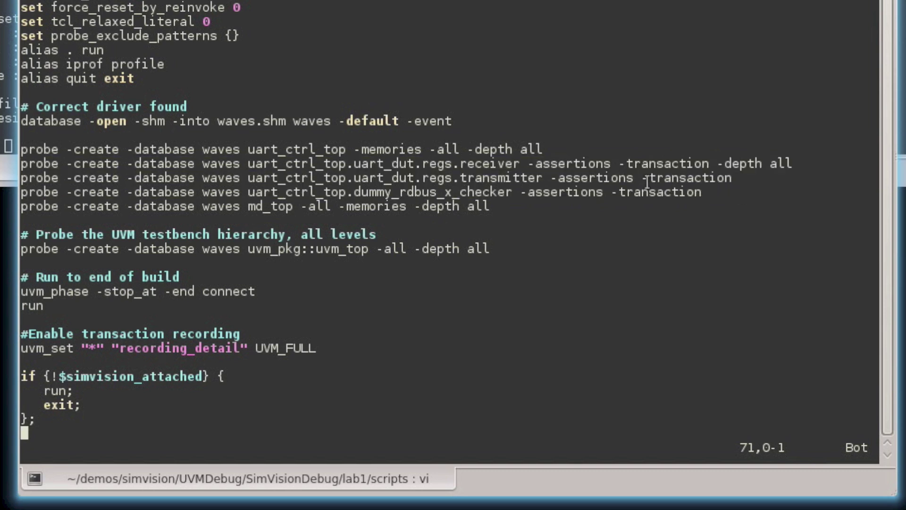
drag(642, 178, 732, 178)
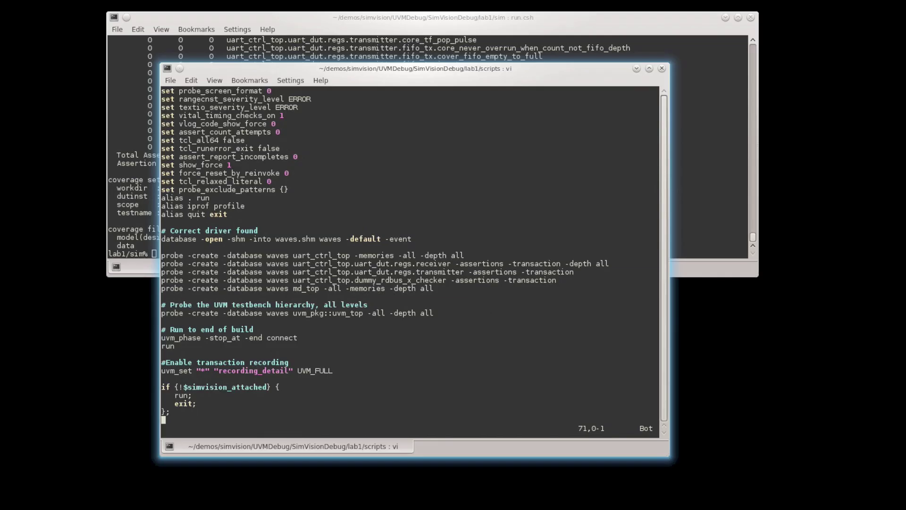
- Switch to the lab1/sim terminal and run ../scripts/run.csh
click(318, 15)
click(377, 178)
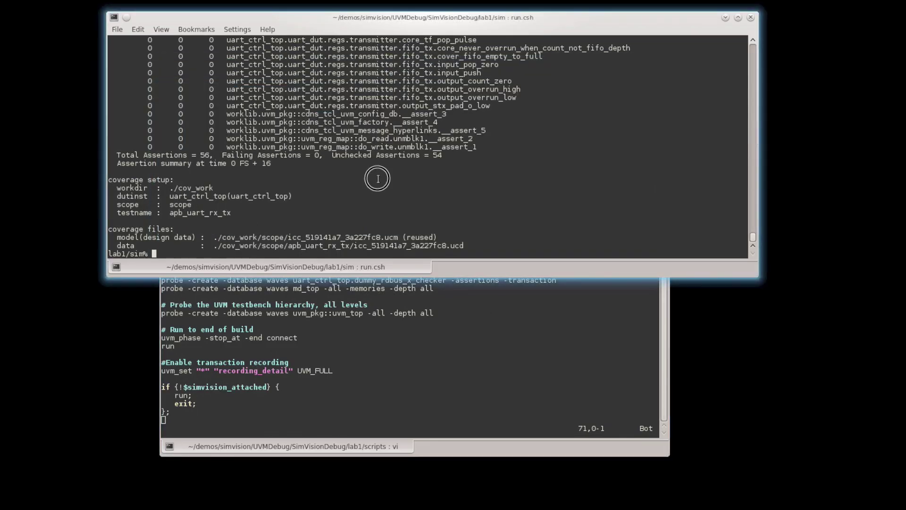
key(Up)
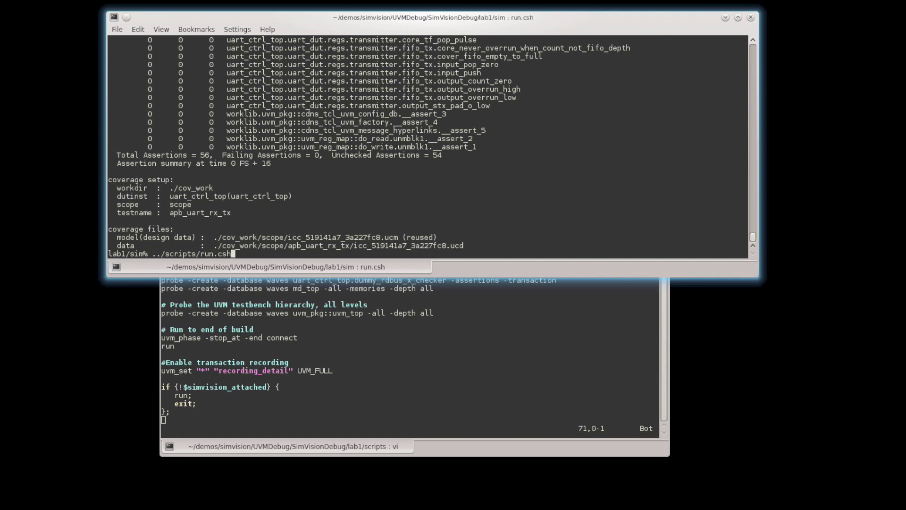
key(Return)
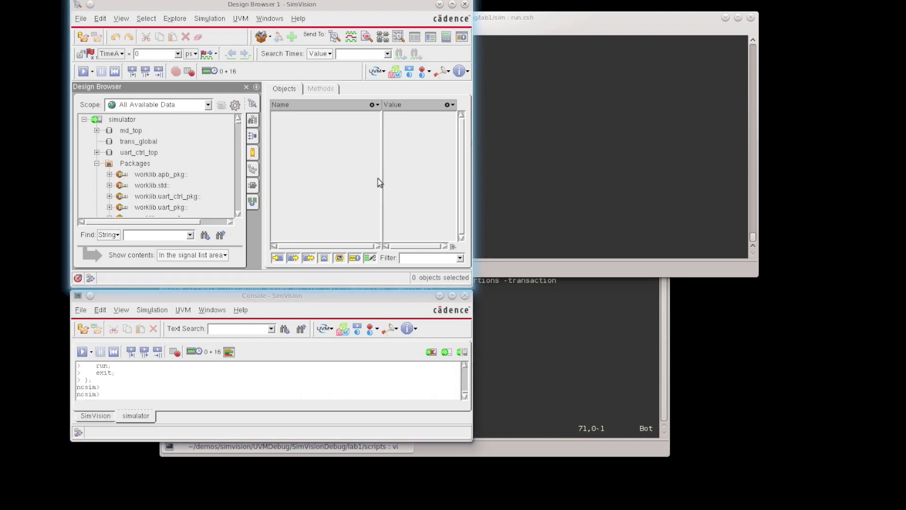
- Run the simulation with the Console widened, and open the Assertion Browser from the console's bus_check_x7_0 assertion failure
drag(471, 440, 722, 467)
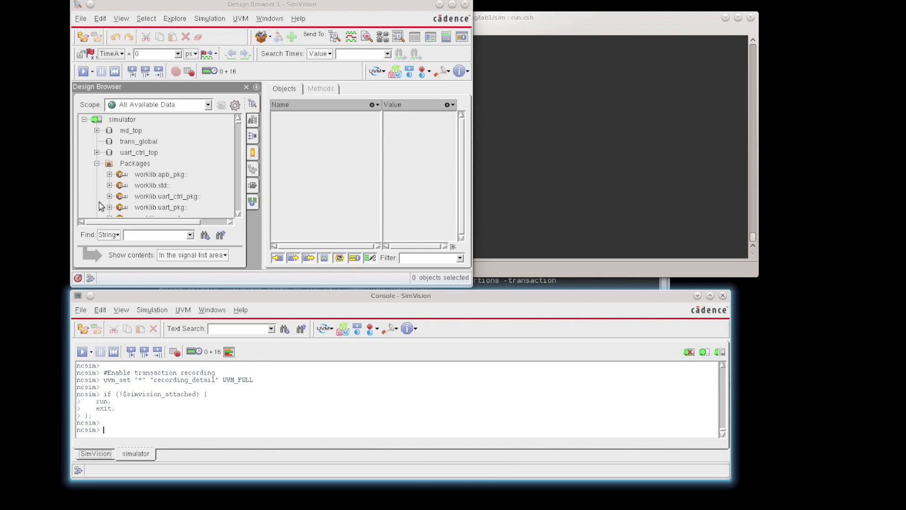
click(83, 72)
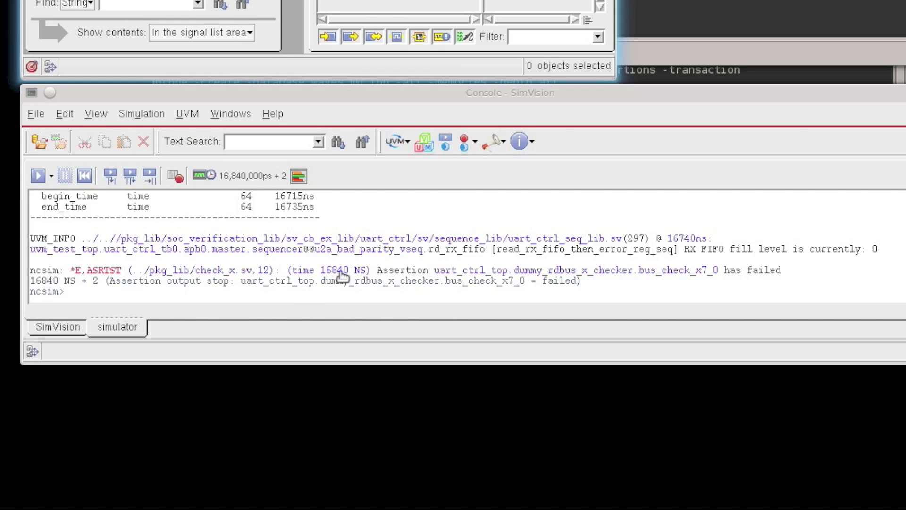
click(566, 271)
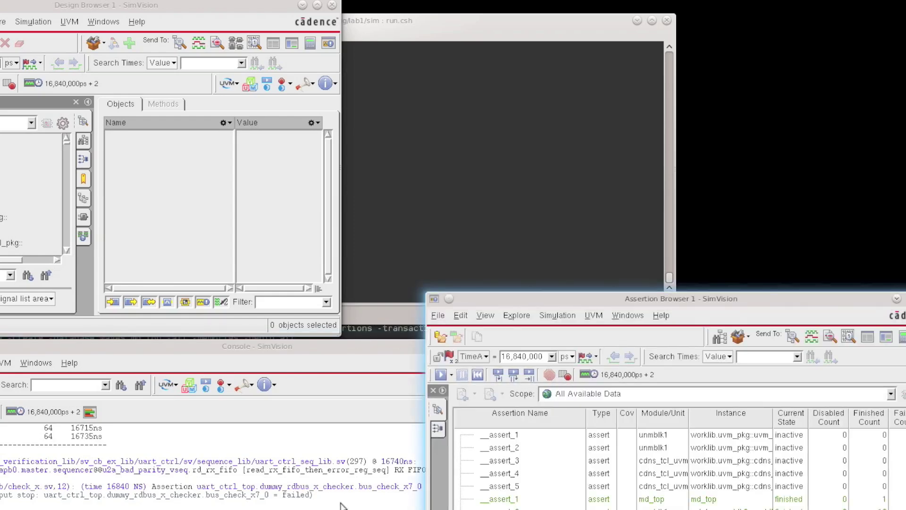
drag(534, 303, 425, 89)
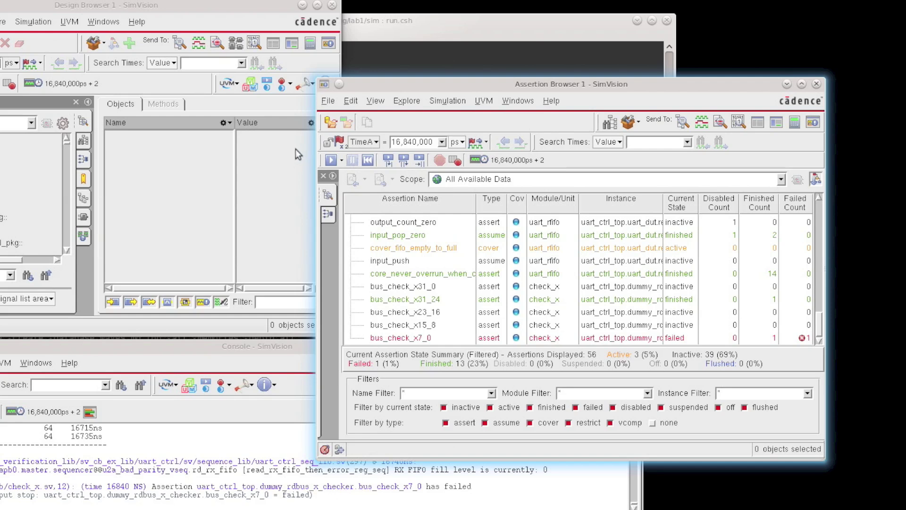
click(275, 6)
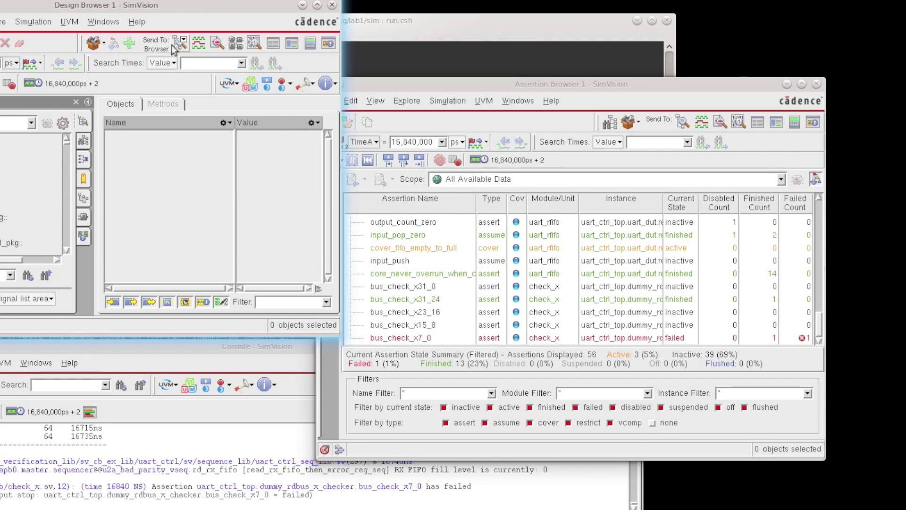
click(103, 21)
mouse_move(104, 43)
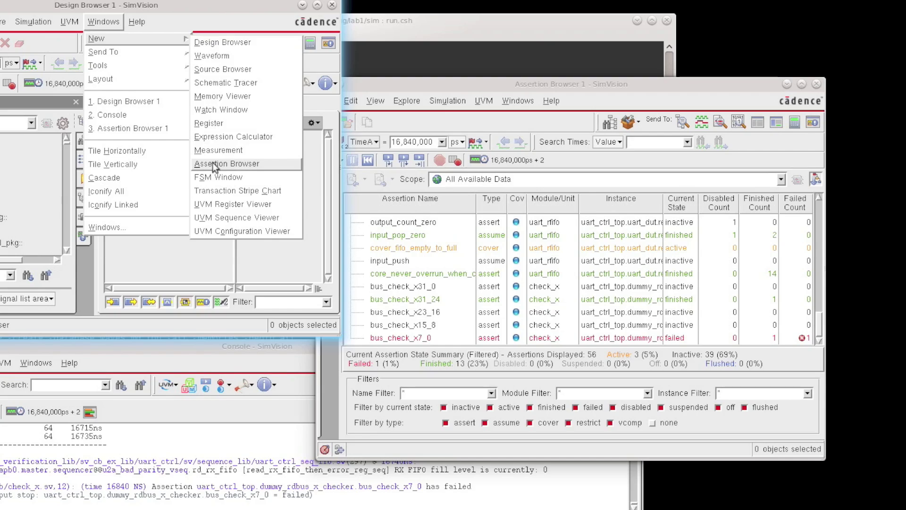
click(380, 77)
click(382, 76)
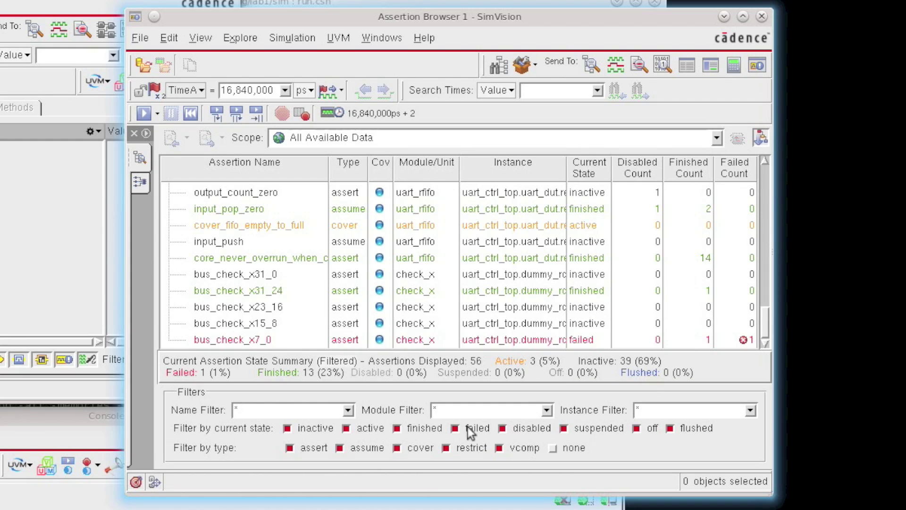
- Hide the active assertions with the current-state filter and show them again
click(347, 429)
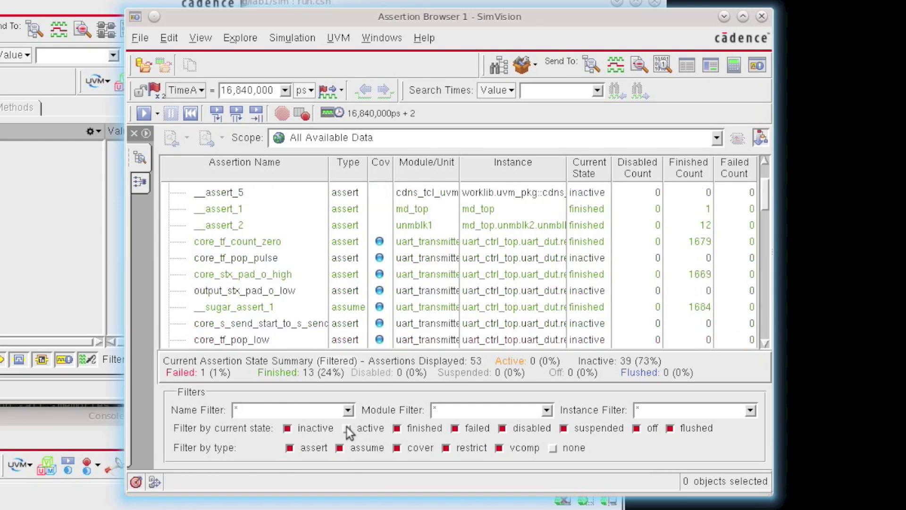
click(347, 428)
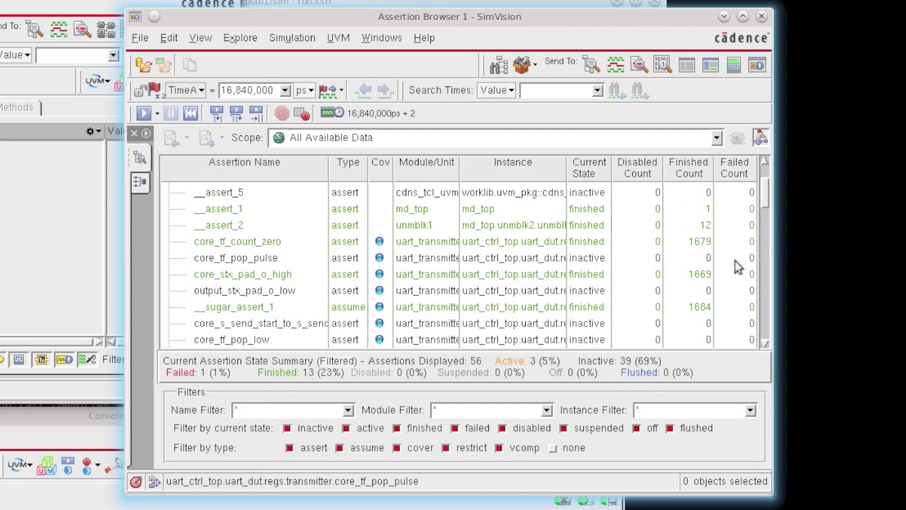
- Sort the assertions by failed count and send bus_check_x7_0 to a Waveform window
click(738, 172)
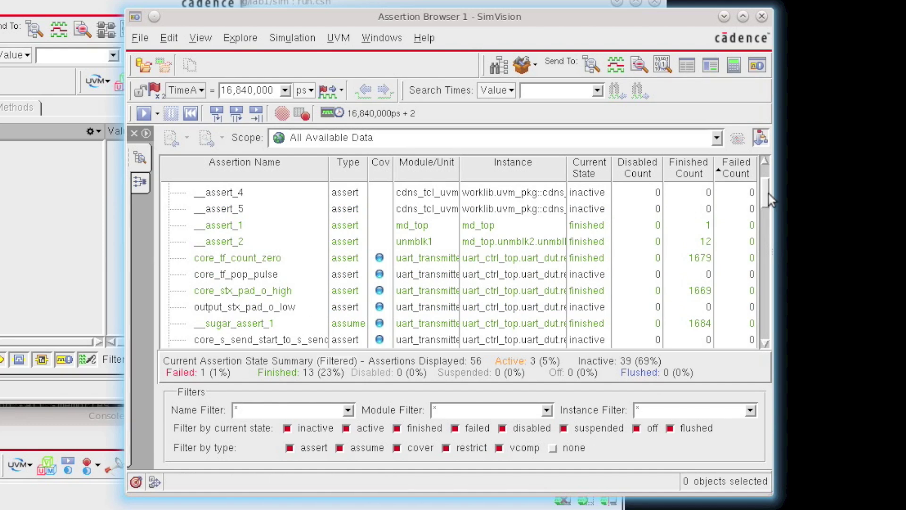
drag(769, 193, 751, 172)
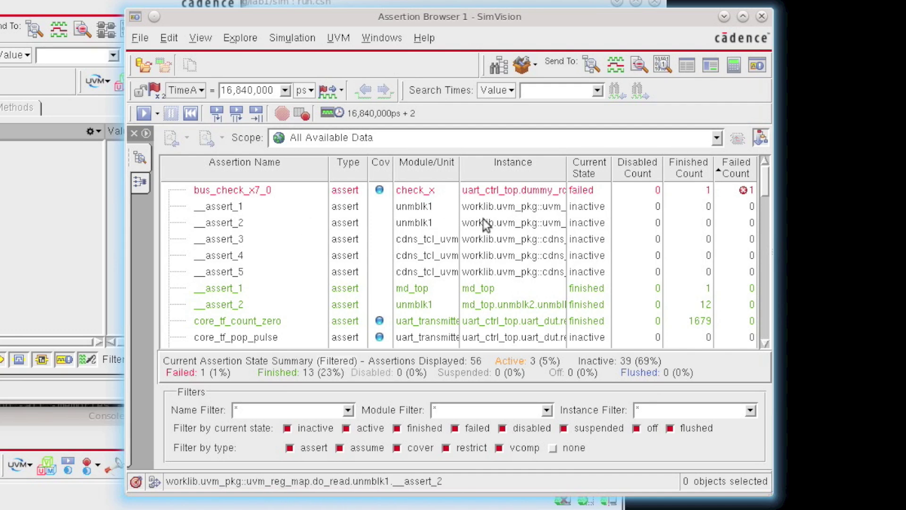
click(238, 191)
right_click(238, 191)
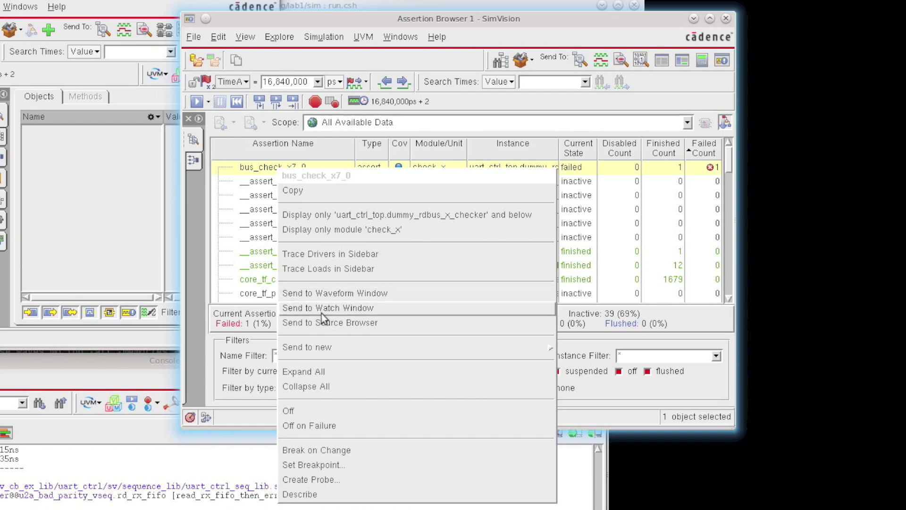
mouse_move(316, 349)
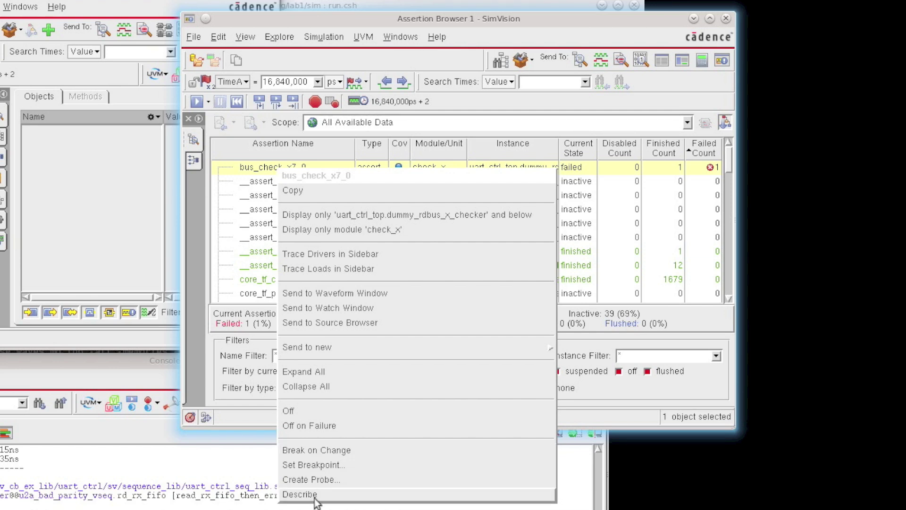
click(316, 293)
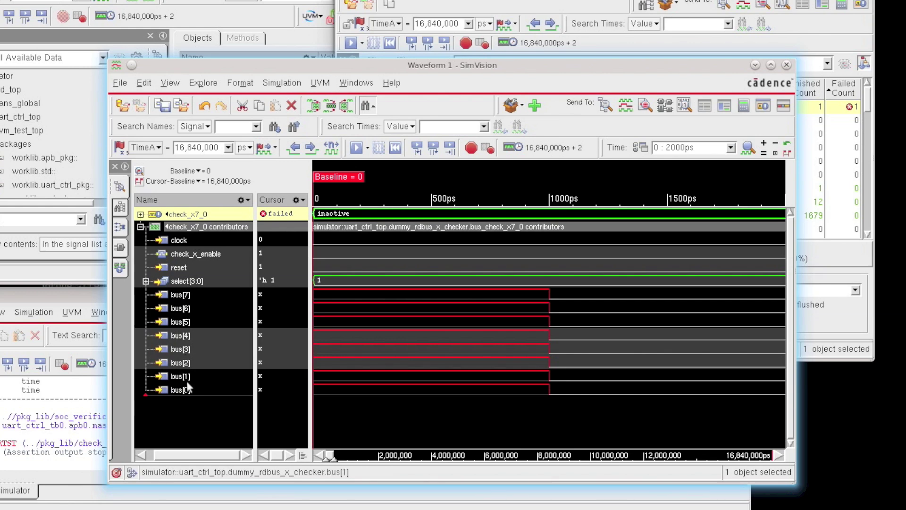
drag(225, 66, 438, 0)
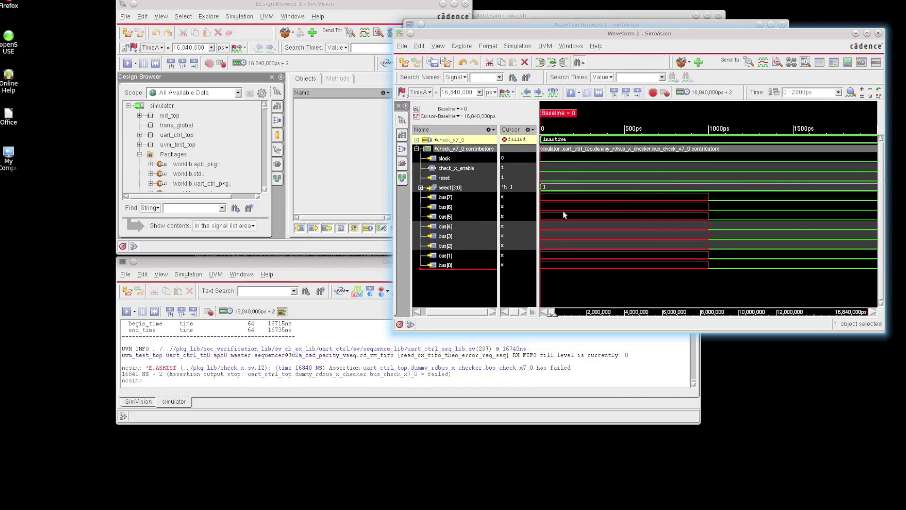
- Open the bus_check_x7_0 assertion in the Source Browser and widen its window to fit the full property lines
click(219, 370)
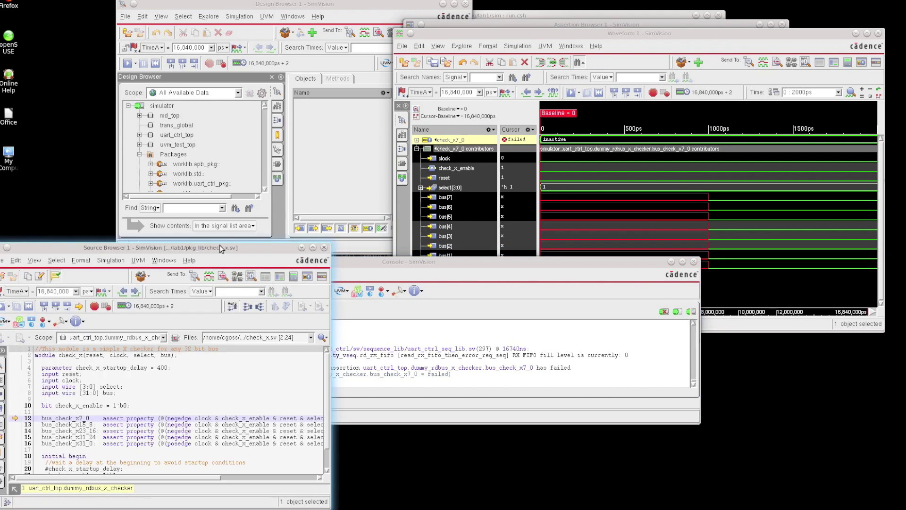
click(461, 25)
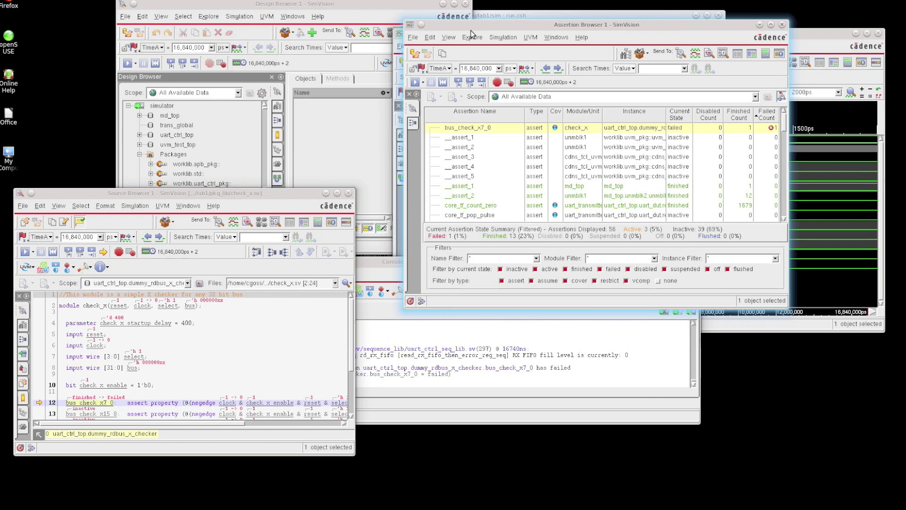
double_click(461, 128)
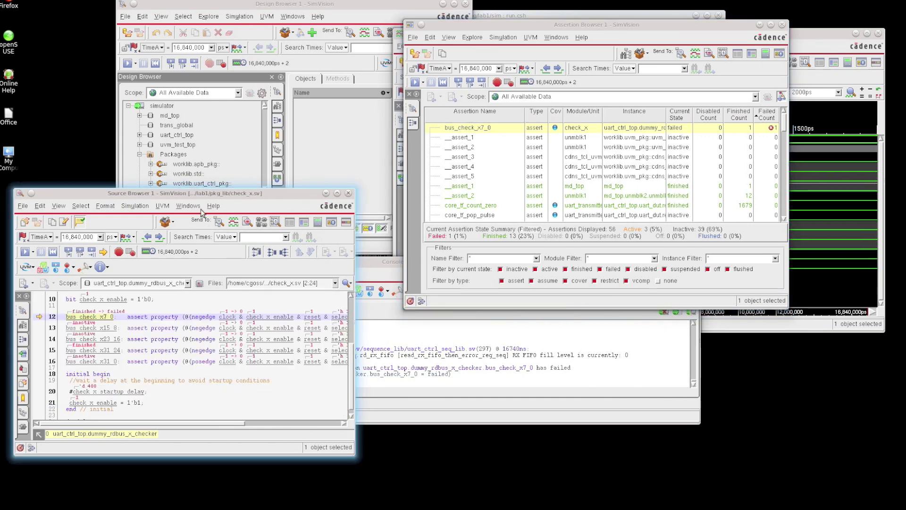
drag(200, 194, 202, 77)
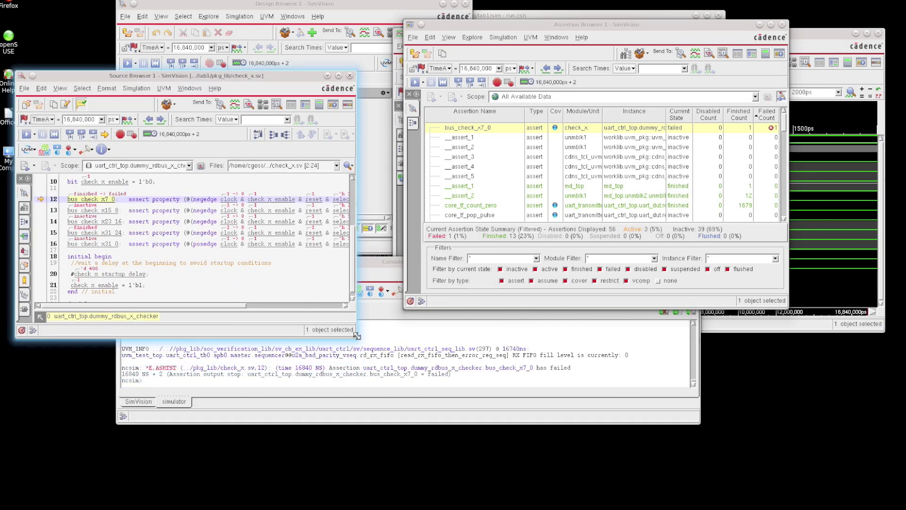
drag(356, 338, 513, 351)
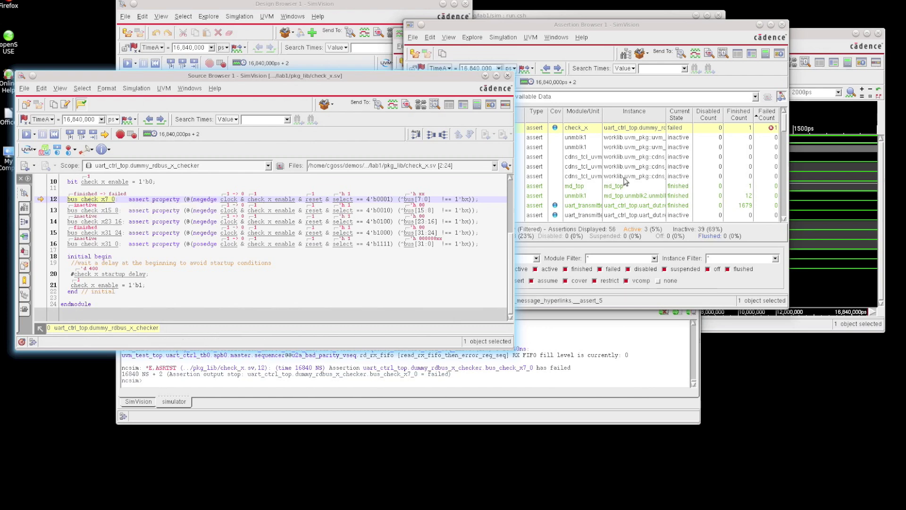
- Widen the waveform's signal name column and zoom to the clock and bus transitions just before the failure at 16,840,000 ps
click(842, 47)
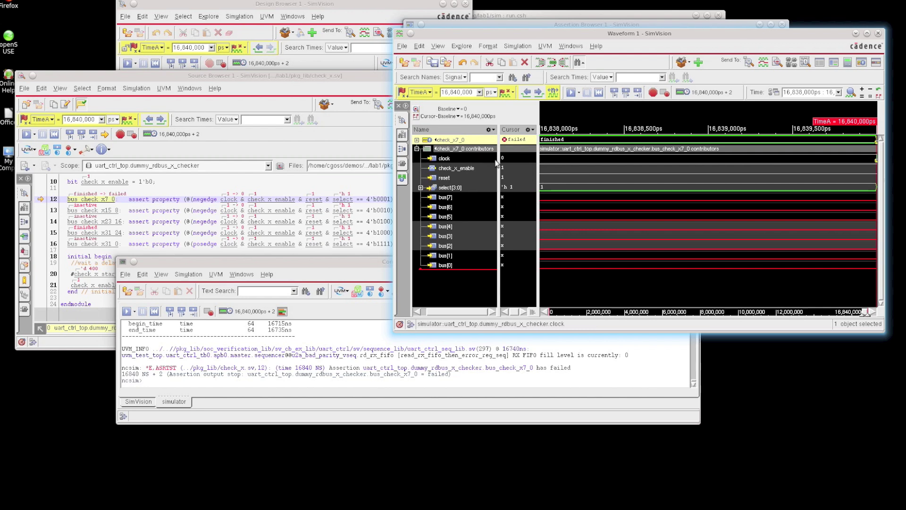
drag(496, 163, 531, 156)
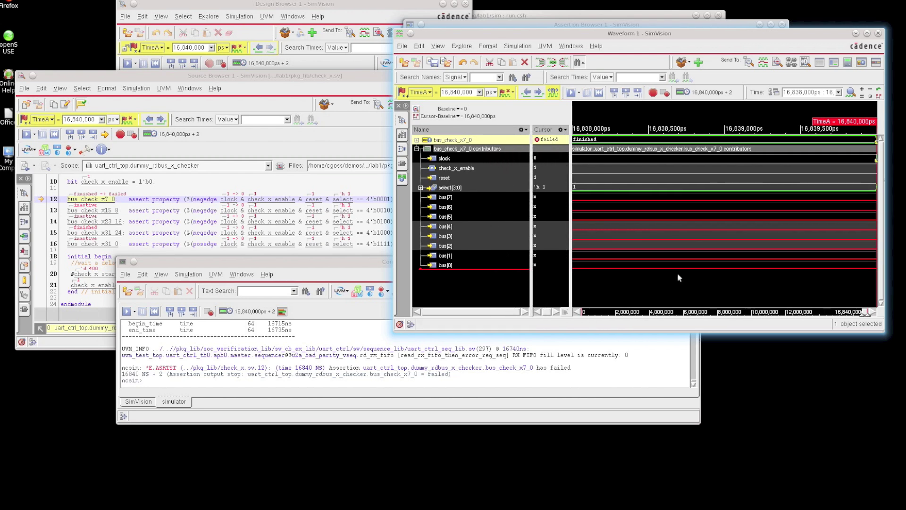
right_click(740, 271)
drag(720, 270, 771, 225)
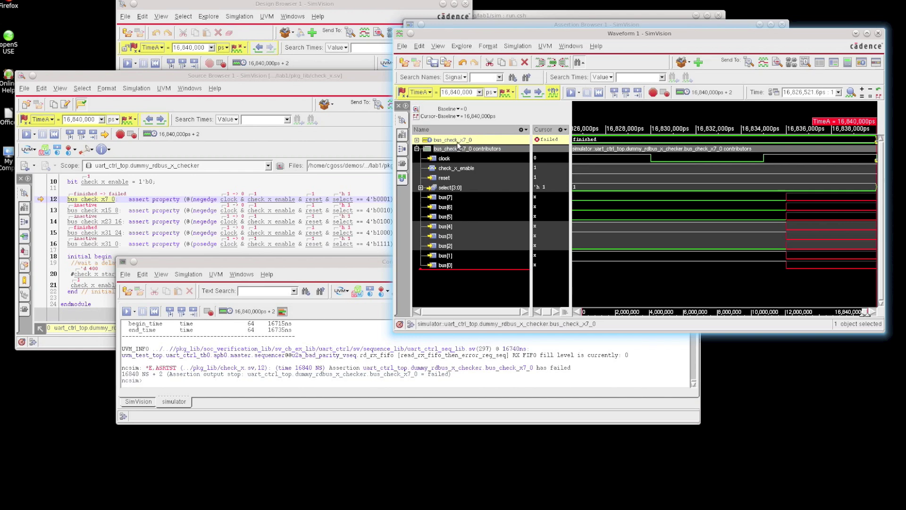
- Send bus_check_x7_0 from the waveform to the Design Browser and look through the dummy_rdbus_x_checker objects
right_click(455, 142)
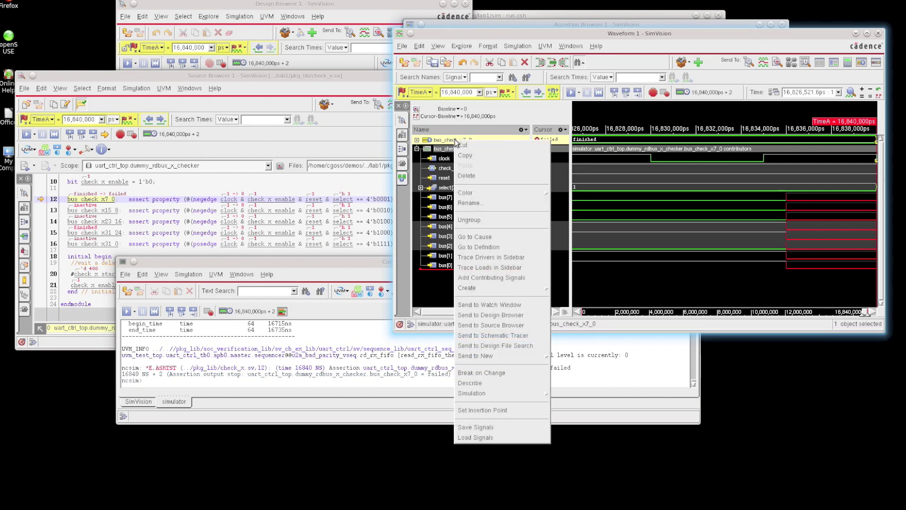
click(489, 315)
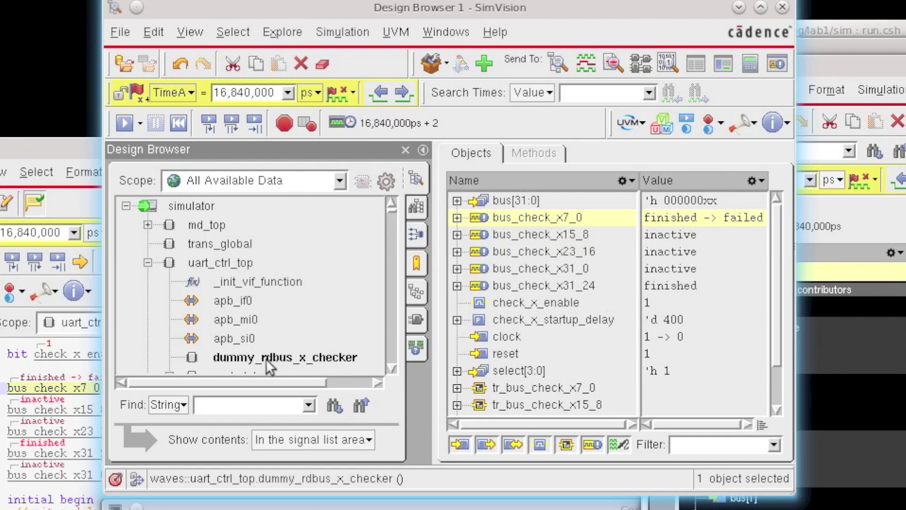
scroll(265, 358, down, 10)
scroll(279, 302, up, 10)
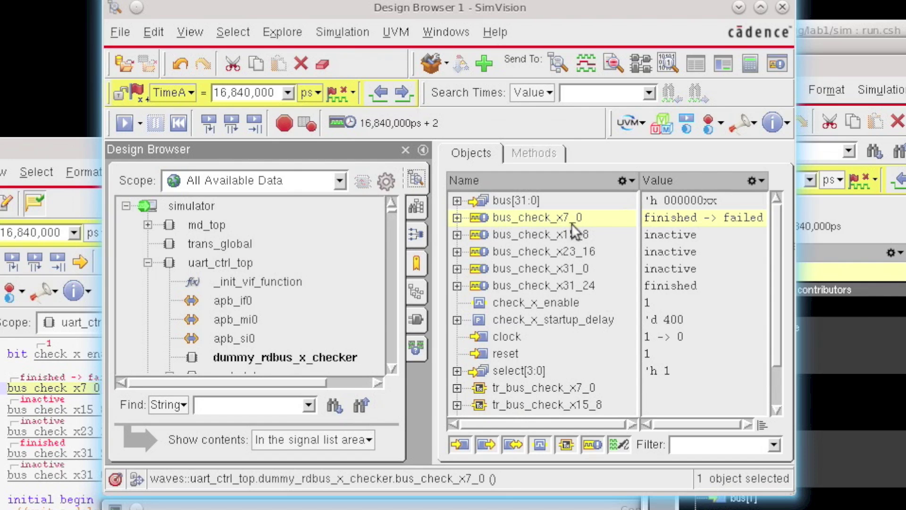
- Add the tr_bus_check_x7_0 transaction from the Design Browser to the waveform above bus_check_x7_0
click(507, 387)
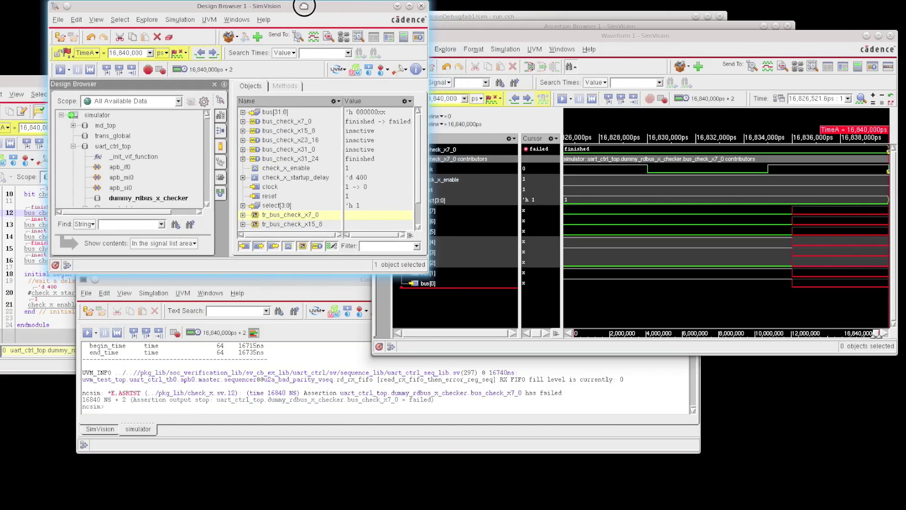
drag(304, 6, 267, 6)
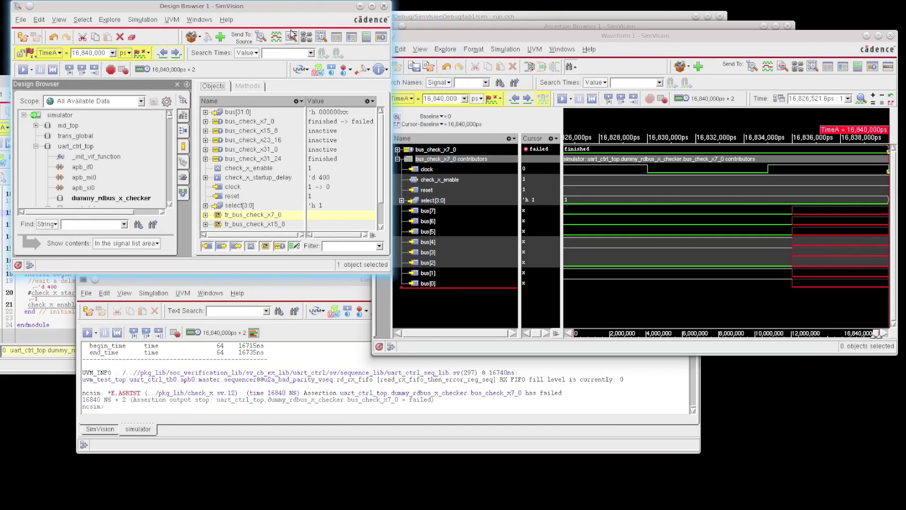
drag(234, 213, 411, 148)
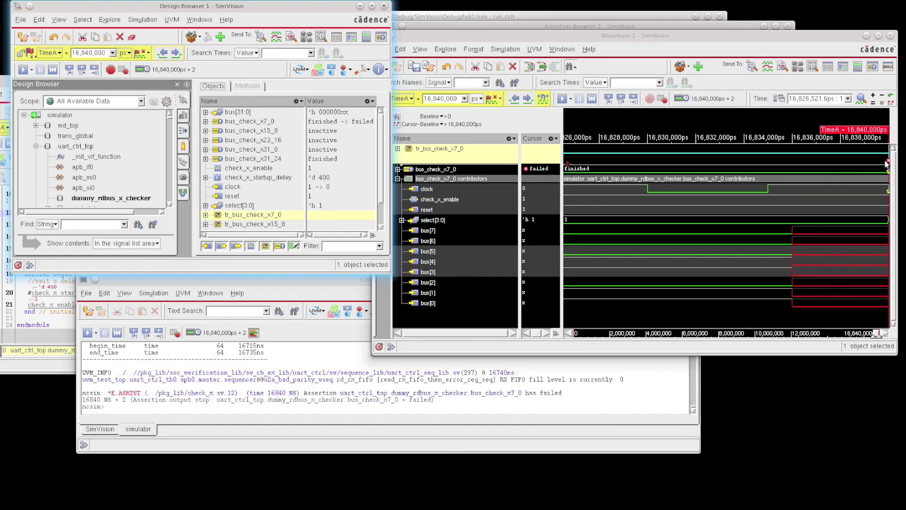
- Run the simulation onward with a run duration of 10 and zoom the waveform out around the bus_check_x7_0 failure at 16,840,000 ps
click(570, 99)
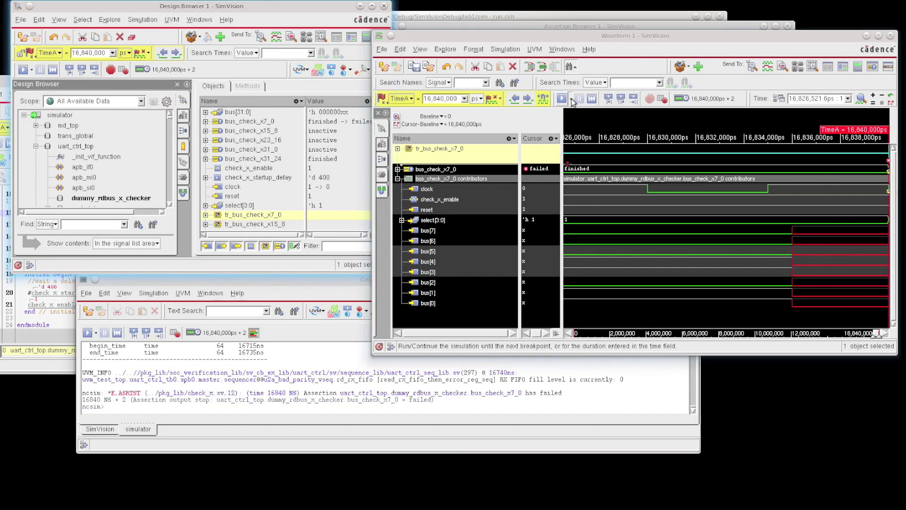
click(562, 99)
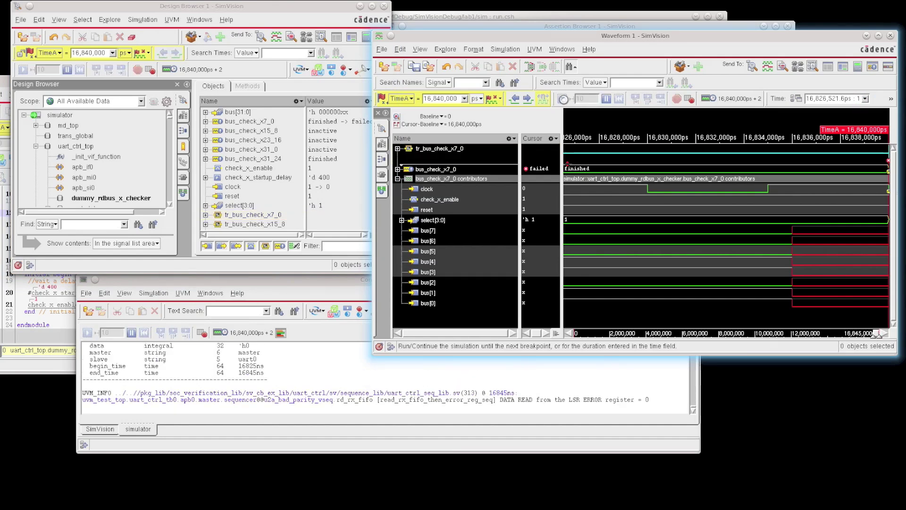
click(562, 99)
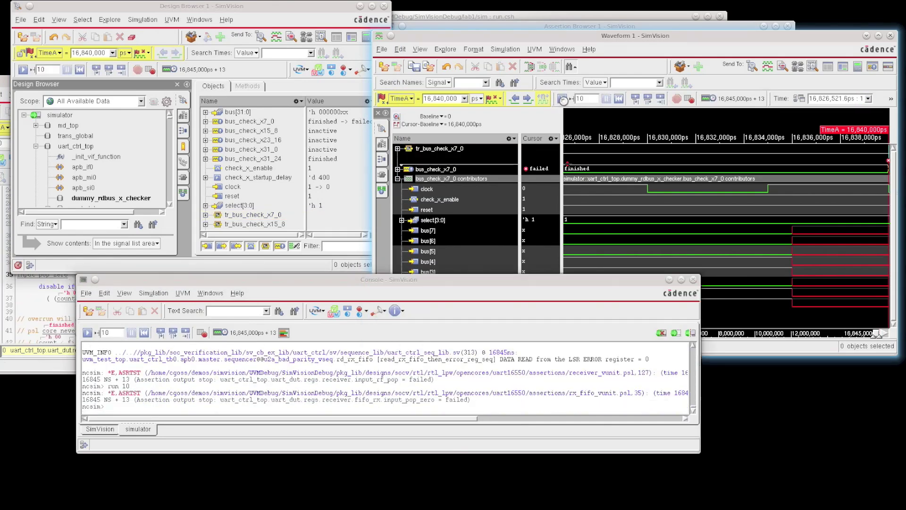
click(657, 55)
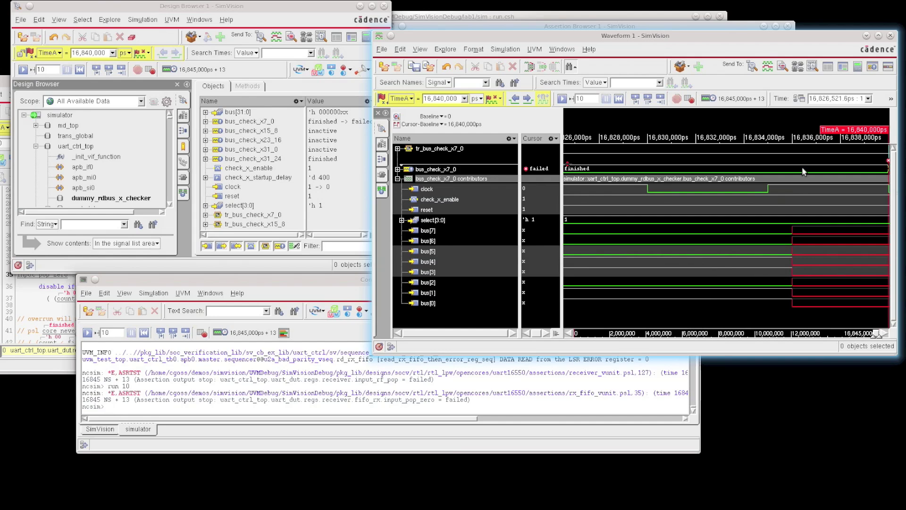
scroll(754, 239, down, 3)
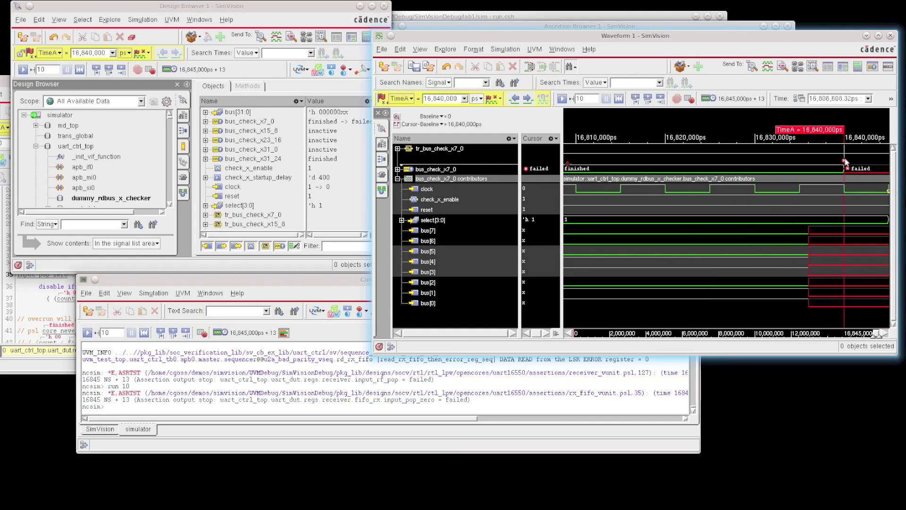
drag(808, 39, 571, 47)
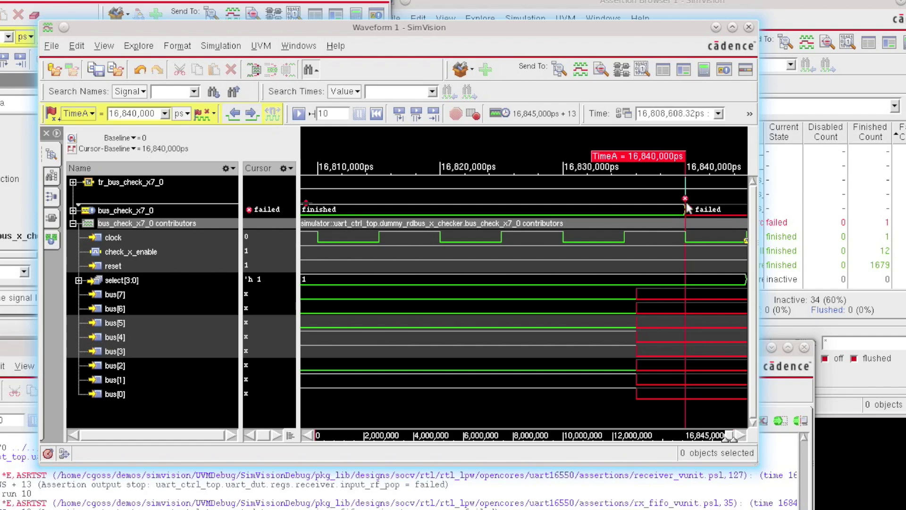
drag(508, 28, 586, 33)
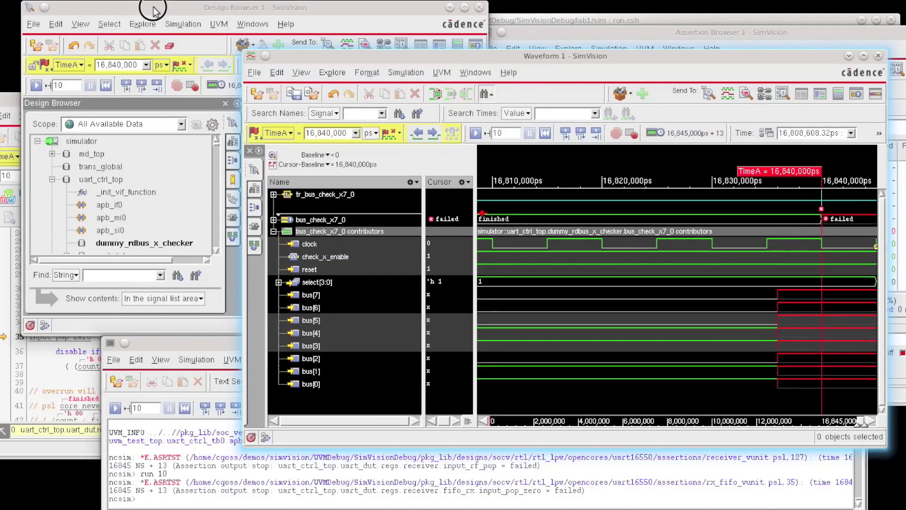
- In the Design Browser, expand uart_dut and its regs block and display the objects of the receiver scope
click(14, 8)
click(85, 124)
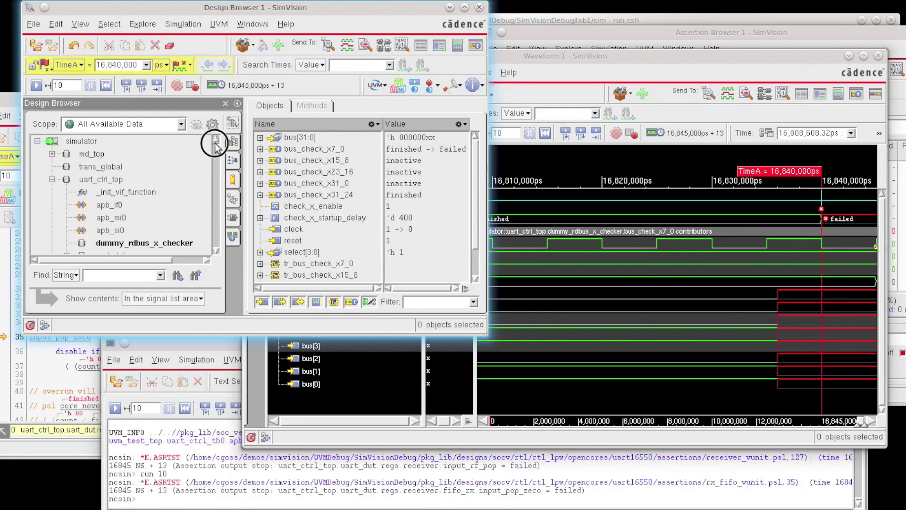
scroll(213, 151, down, 3)
click(66, 187)
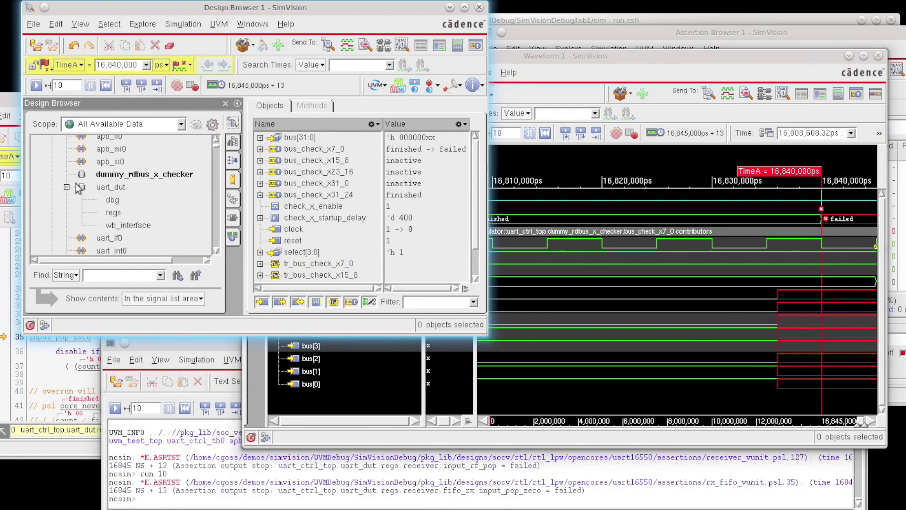
click(79, 188)
click(83, 213)
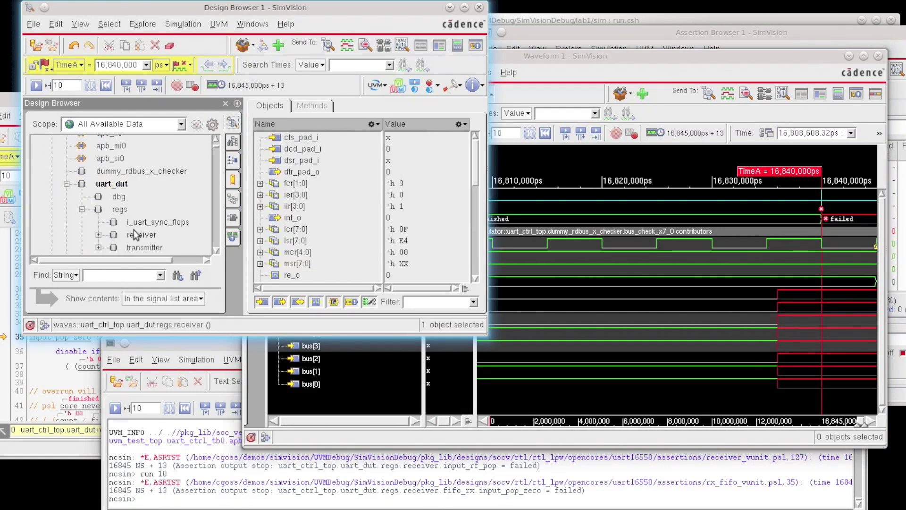
click(136, 234)
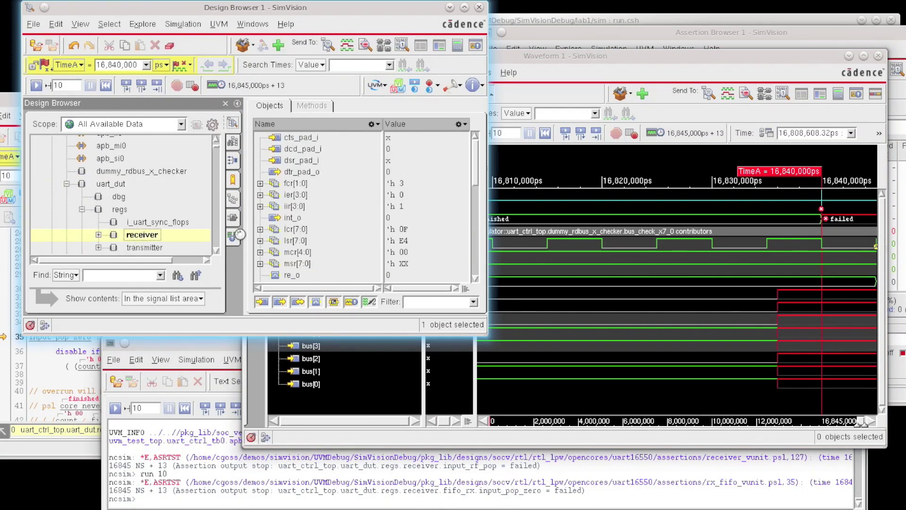
- Filter the receiver's object list to transactions by hiding inputs, outputs, inouts, internals and assertions
click(262, 302)
click(280, 302)
click(298, 302)
click(316, 301)
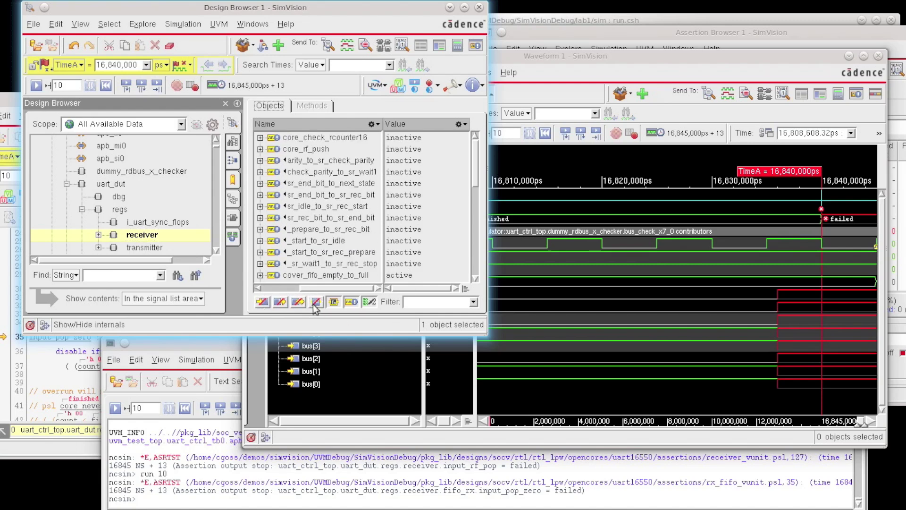
click(352, 302)
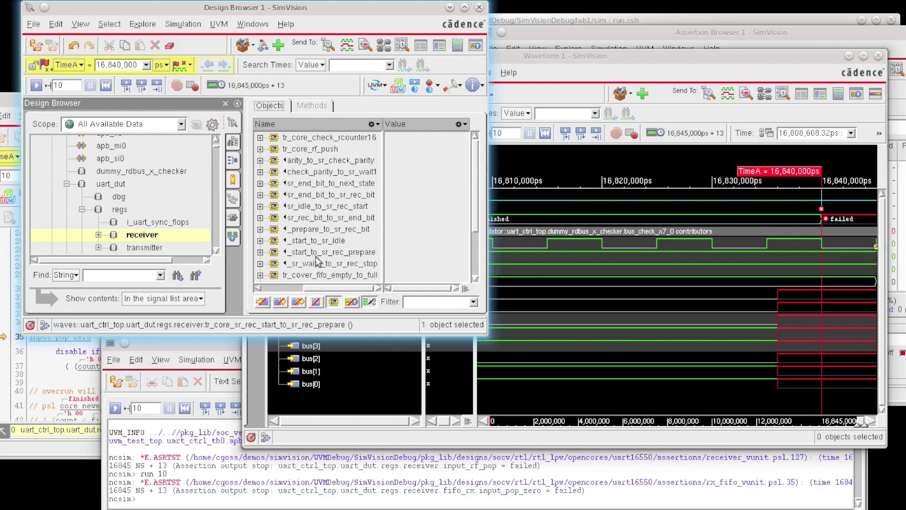
- Widen the Design Browser to read the full transaction names and add tr_output_counter_t to the waveform above tr_bus_check_x7_0
drag(487, 269, 552, 272)
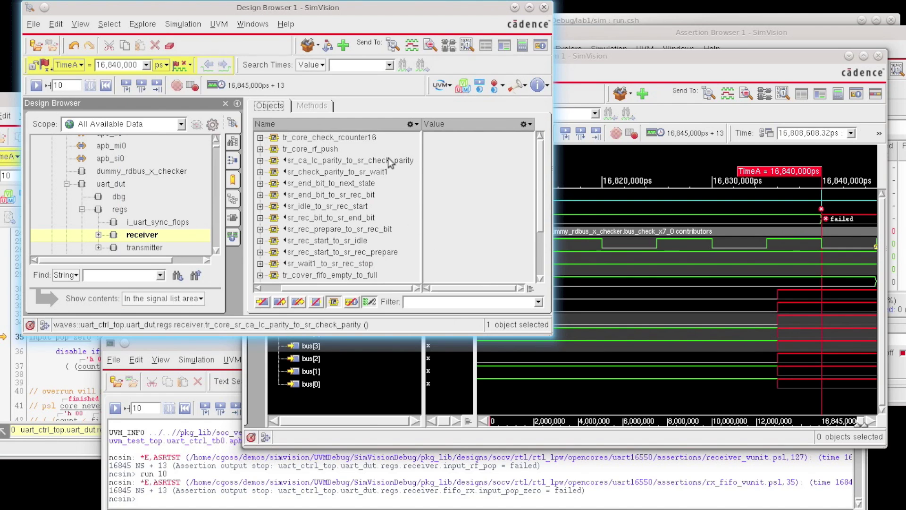
scroll(381, 232, down, 2)
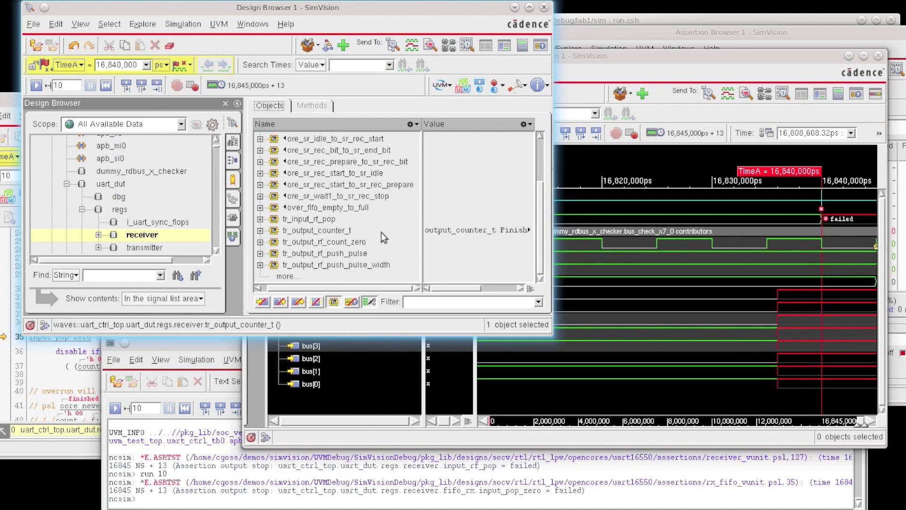
click(324, 232)
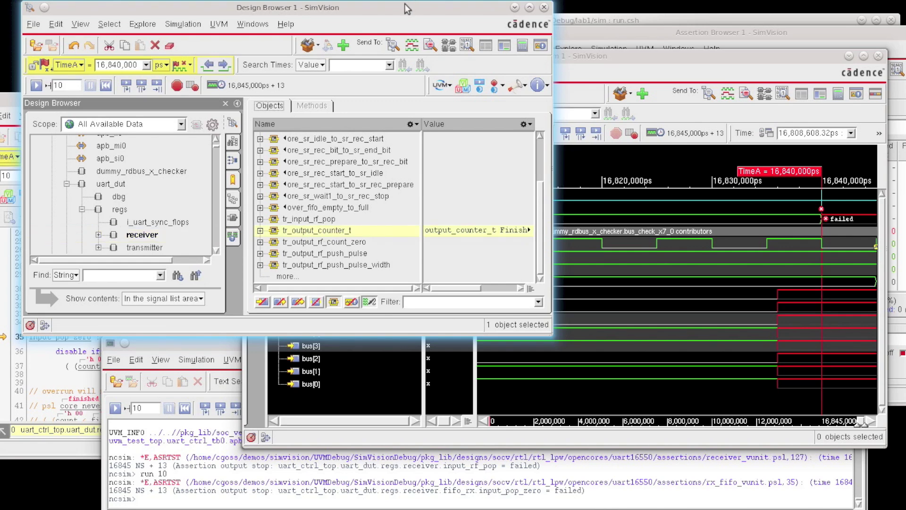
drag(404, 8, 425, 269)
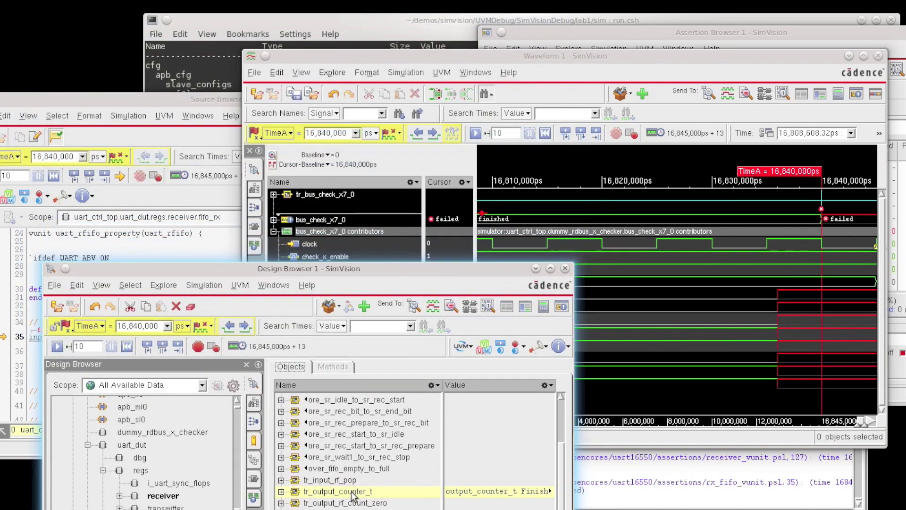
drag(354, 491, 393, 198)
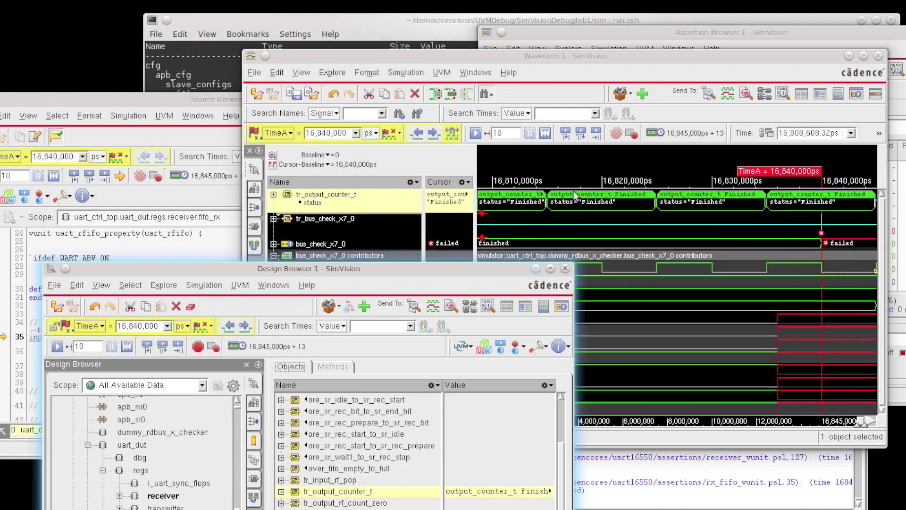
- Place the TimeA cursor at 16,825,000 ps on a tr_output_counter_t transaction boundary and examine the transactions against the clock and bus signals
click(547, 69)
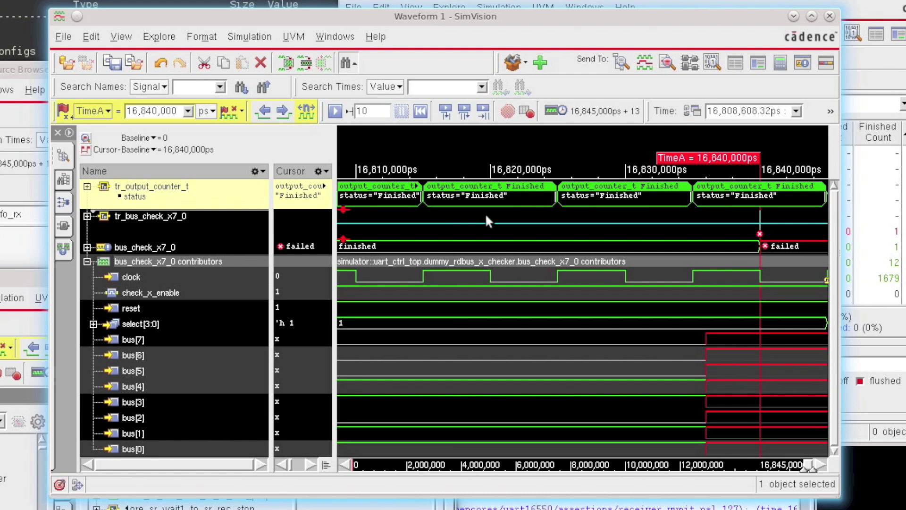
click(559, 191)
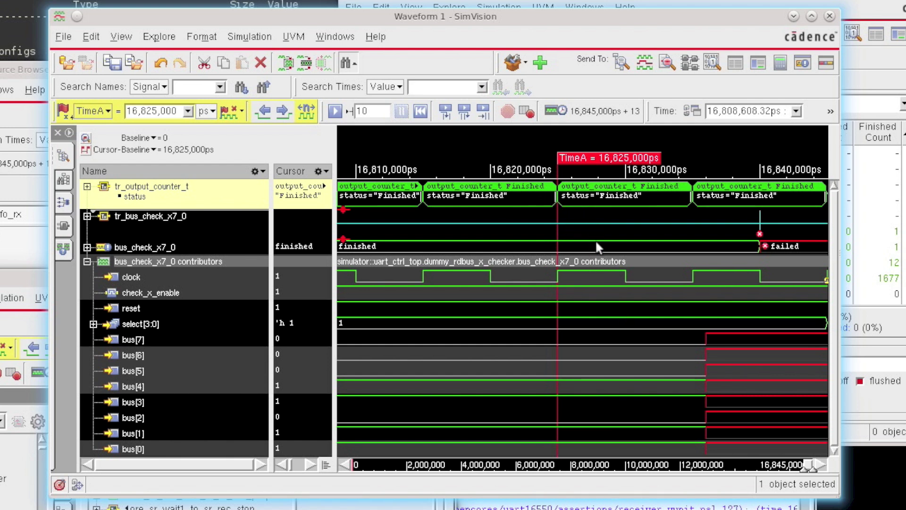
drag(554, 26, 567, 35)
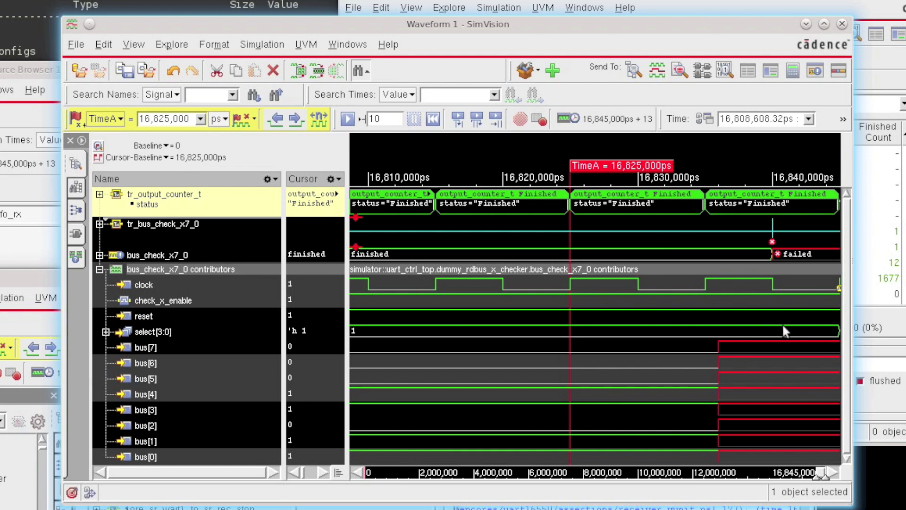
mouse_move(783, 326)
mouse_move(488, 385)
mouse_move(529, 284)
mouse_move(568, 333)
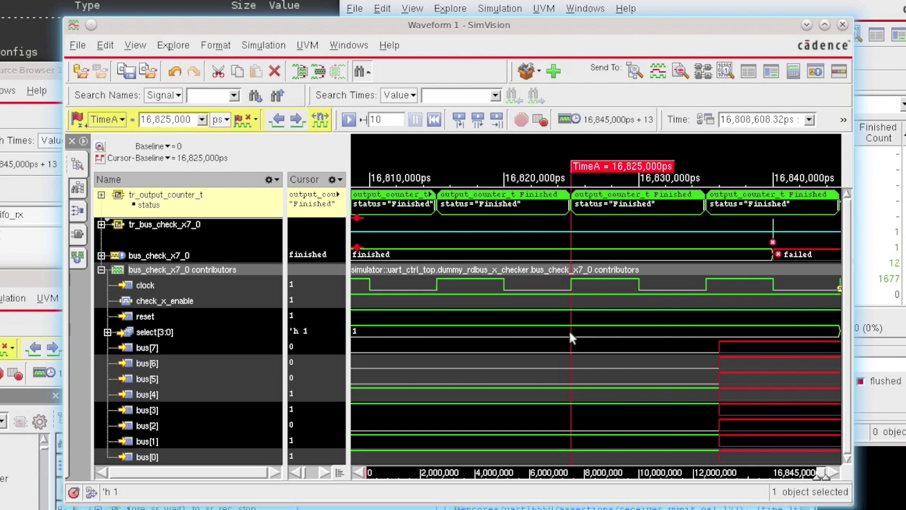